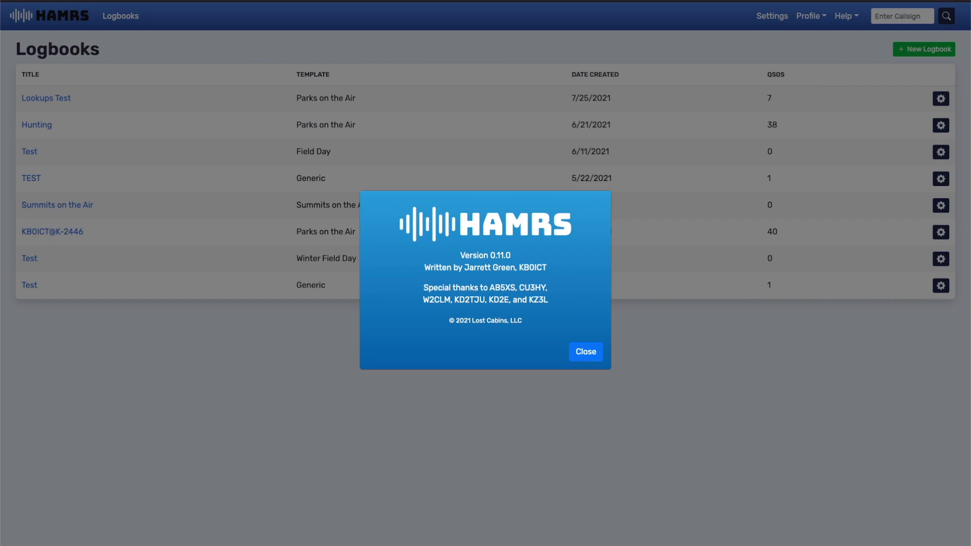
# Dismiss the version information and review the available lookup providers in the settings
pyautogui.click(585, 351)
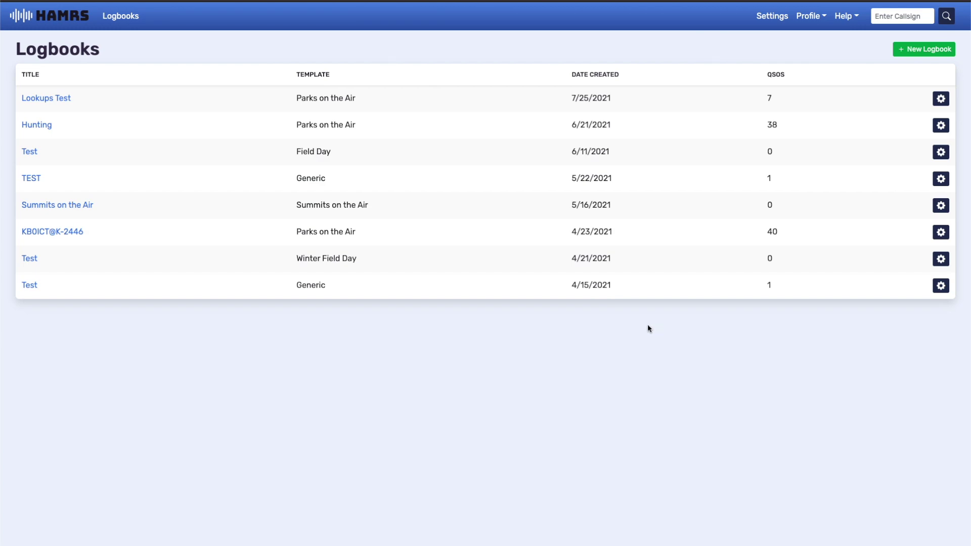
pyautogui.click(782, 16)
pyautogui.click(846, 160)
pyautogui.click(842, 181)
pyautogui.click(878, 169)
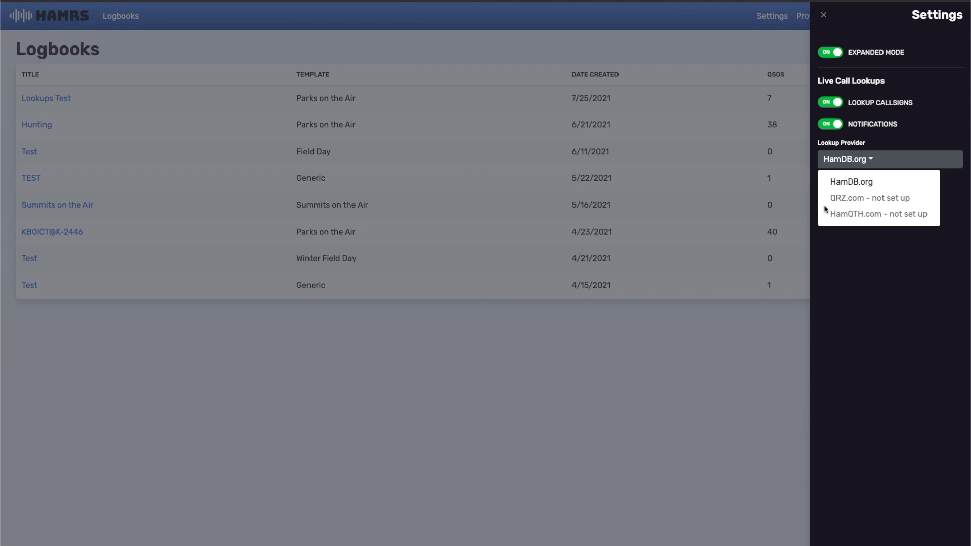
pyautogui.click(824, 15)
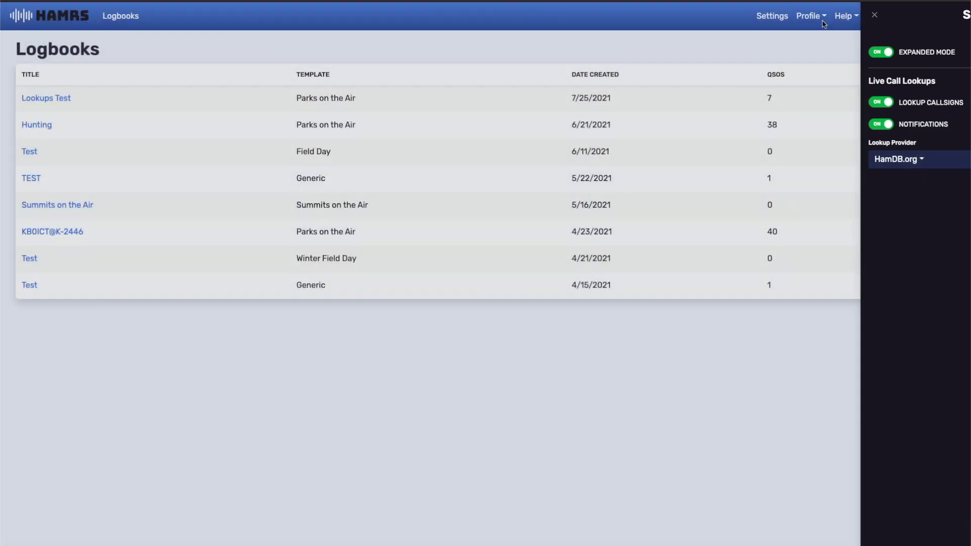
# Open the existing operator profile for editing from profile management
pyautogui.click(812, 17)
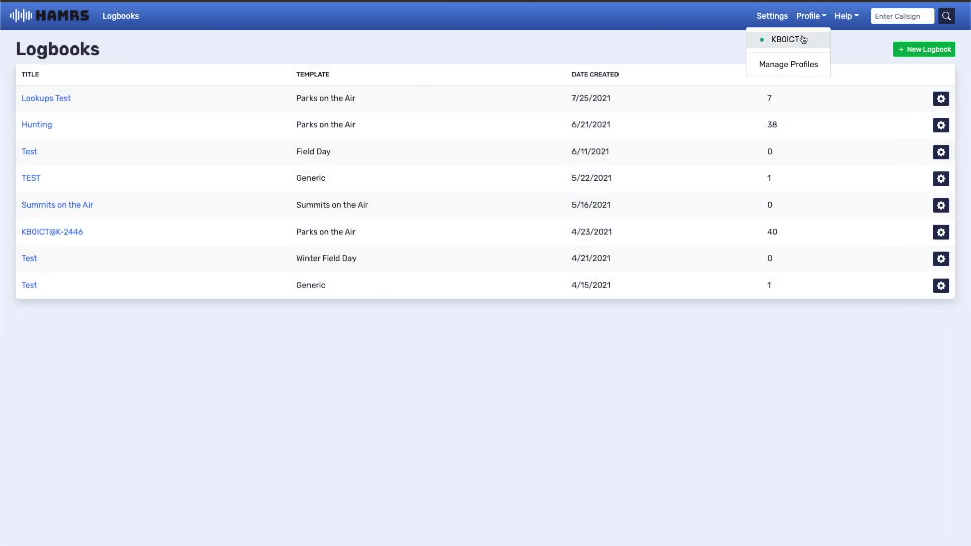
pyautogui.click(801, 64)
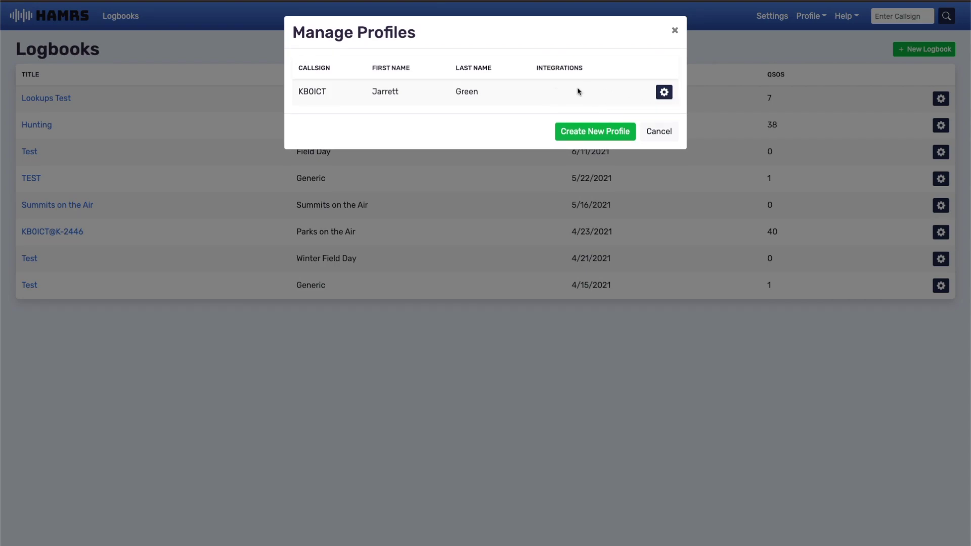
pyautogui.click(664, 92)
pyautogui.click(612, 112)
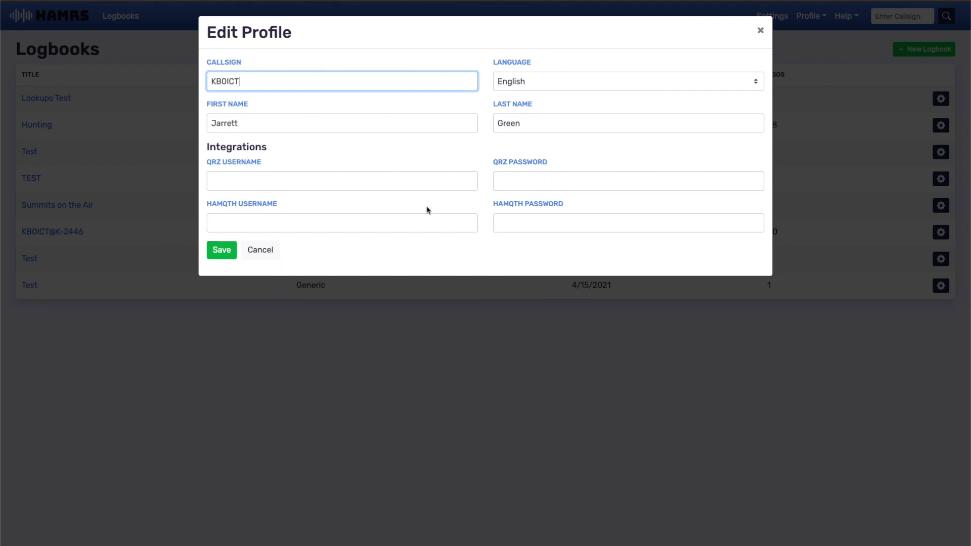
# Enter the QRZ username and QRZ password in the profile's integrations and save the profile
pyautogui.click(268, 182)
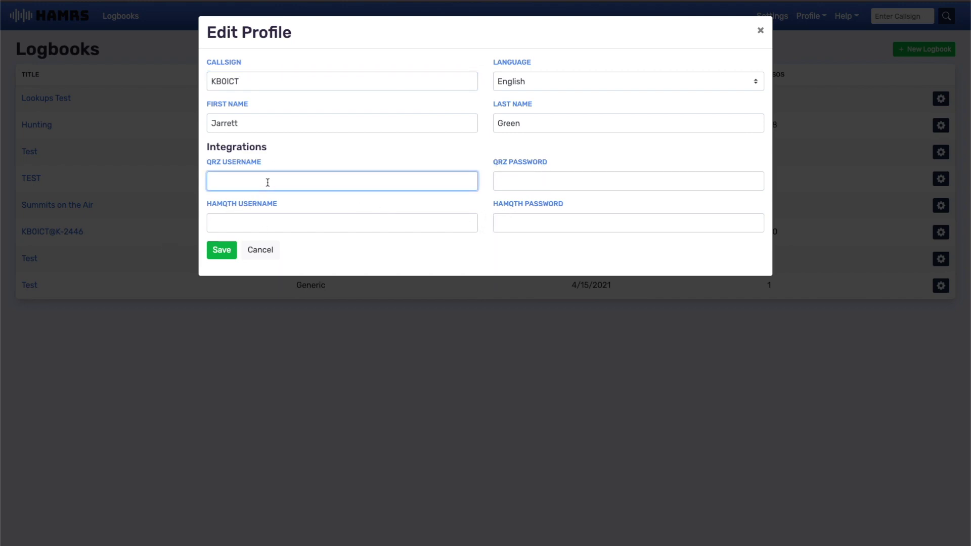
pyautogui.write('KB0ICT')
pyautogui.press('Tab')
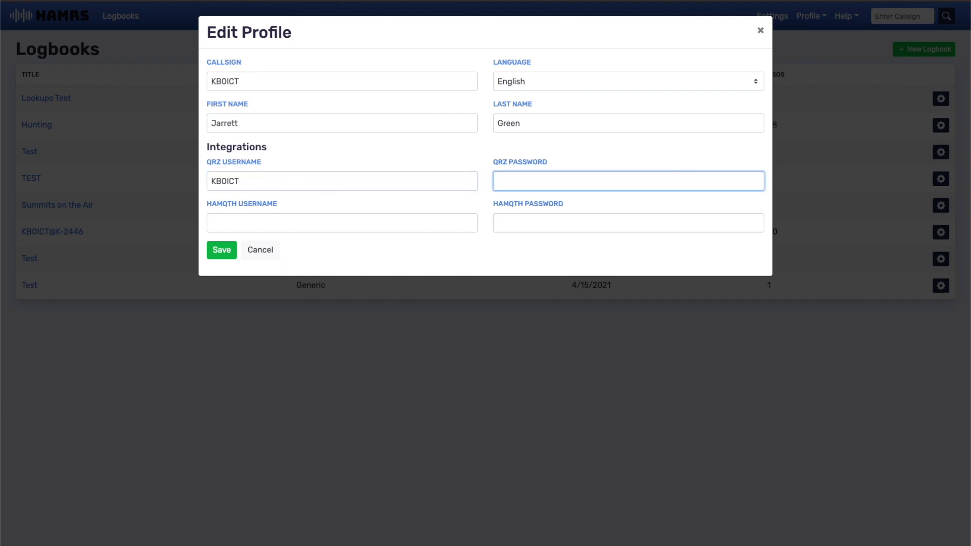
pyautogui.press('super+Tab')
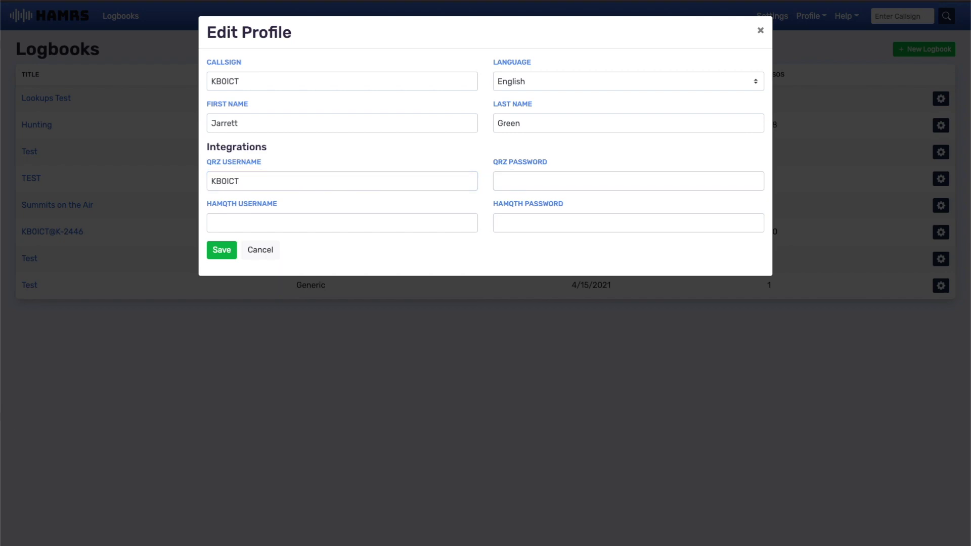
pyautogui.click(538, 179)
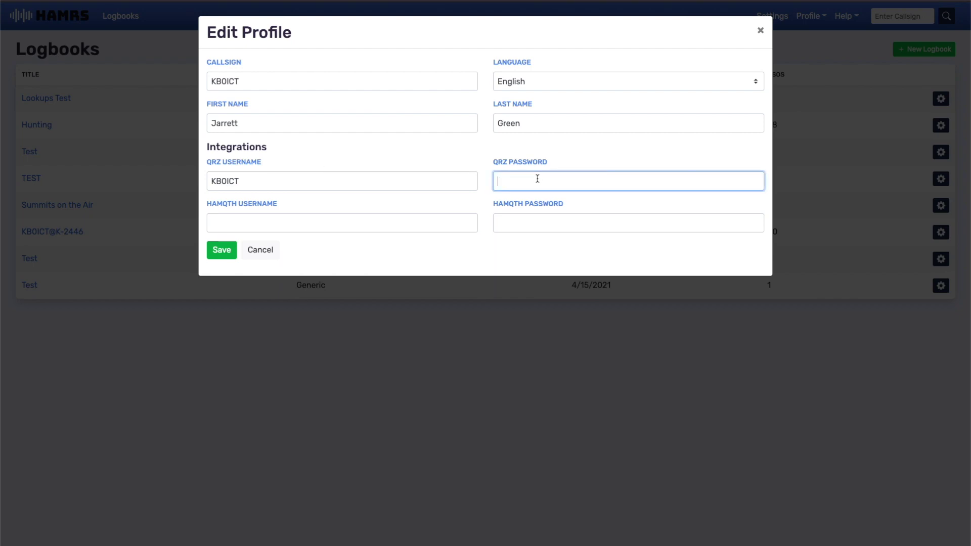
pyautogui.hotkey('ctrl', 'v')
pyautogui.click(223, 253)
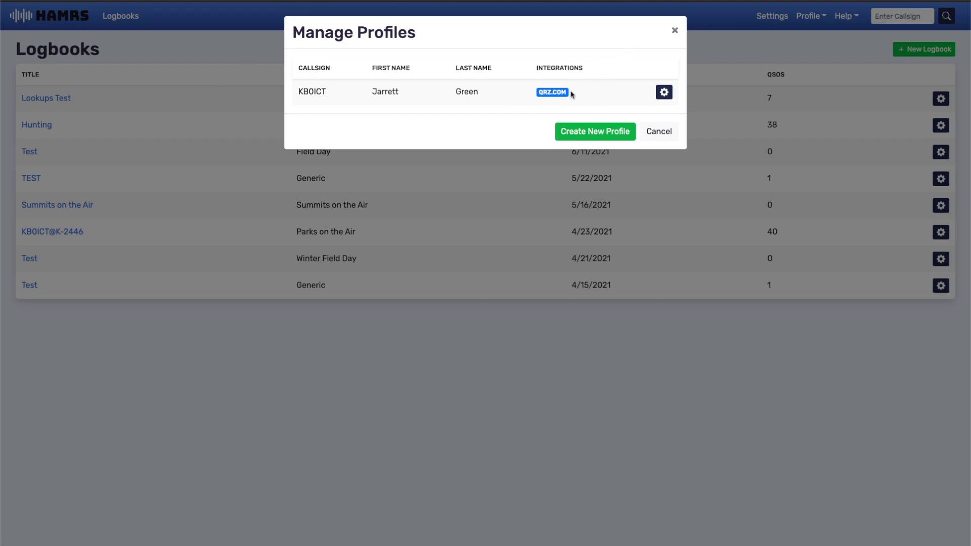
# Close profile management and check which lookup provider is selected in the settings
pyautogui.click(678, 35)
pyautogui.click(772, 16)
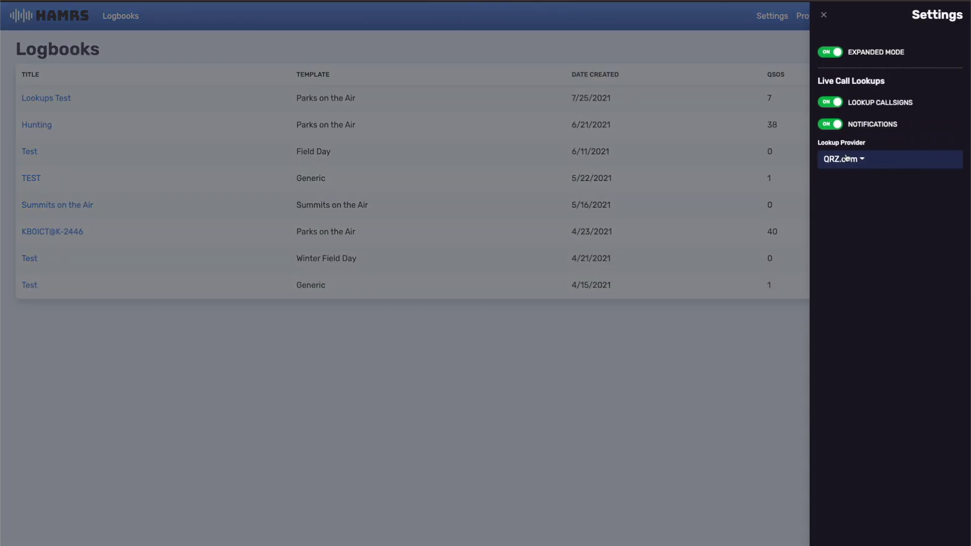
pyautogui.click(703, 55)
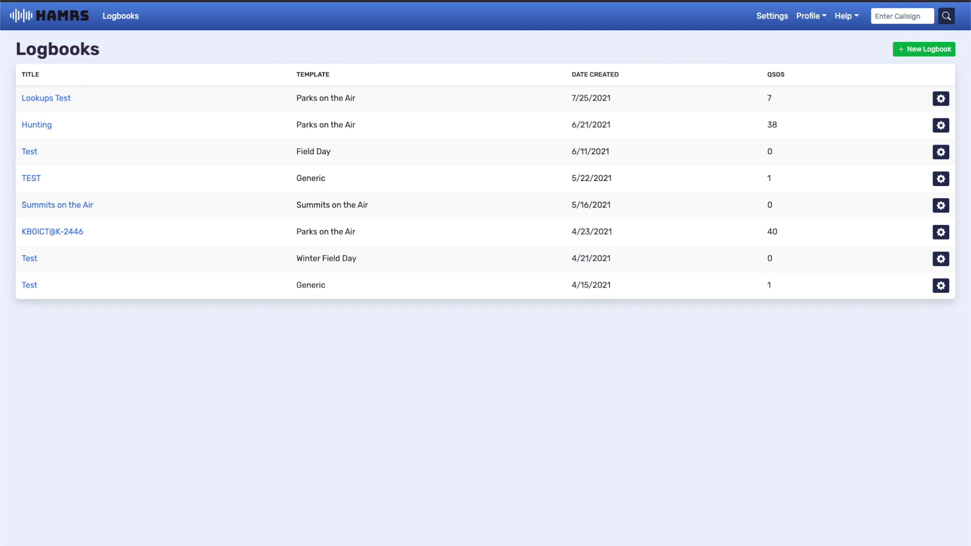
# Open the Lookups Test logbook and run a callsign lookup for the 17:50 entry with park K-8154
pyautogui.click(54, 105)
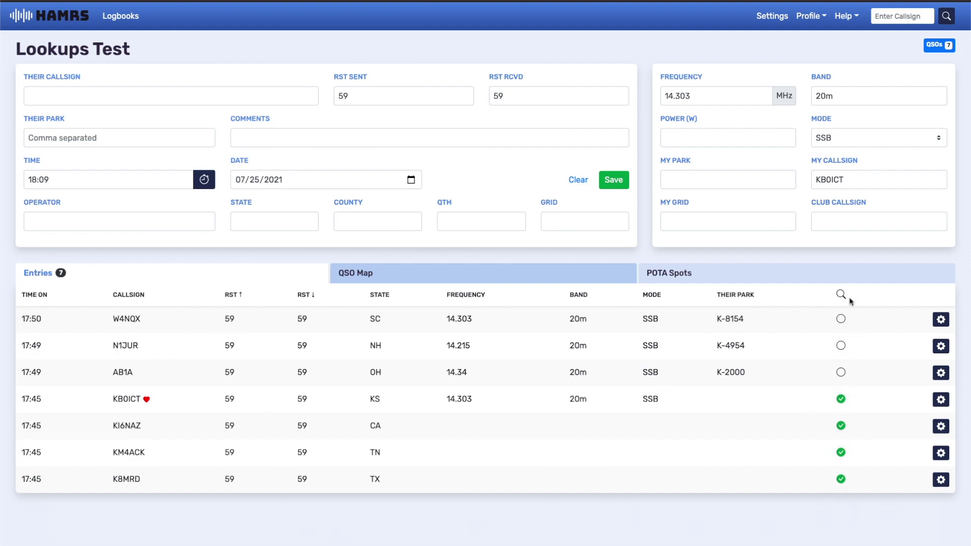
pyautogui.click(939, 321)
pyautogui.click(898, 366)
# Examine the contact details of the 17:49 entry with park K-4954 and close them without saving
pyautogui.click(942, 347)
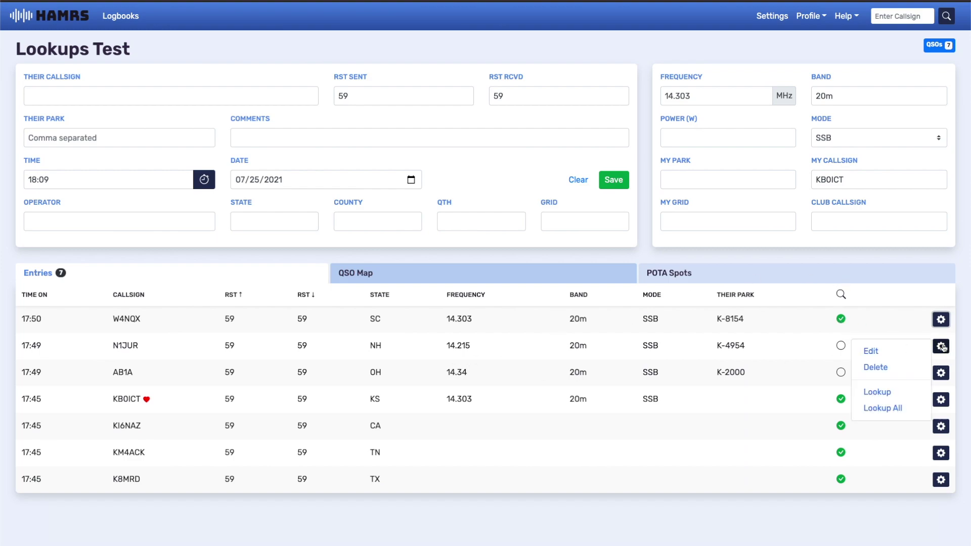
pyautogui.click(317, 390)
pyautogui.doubleClick(122, 346)
pyautogui.click(942, 347)
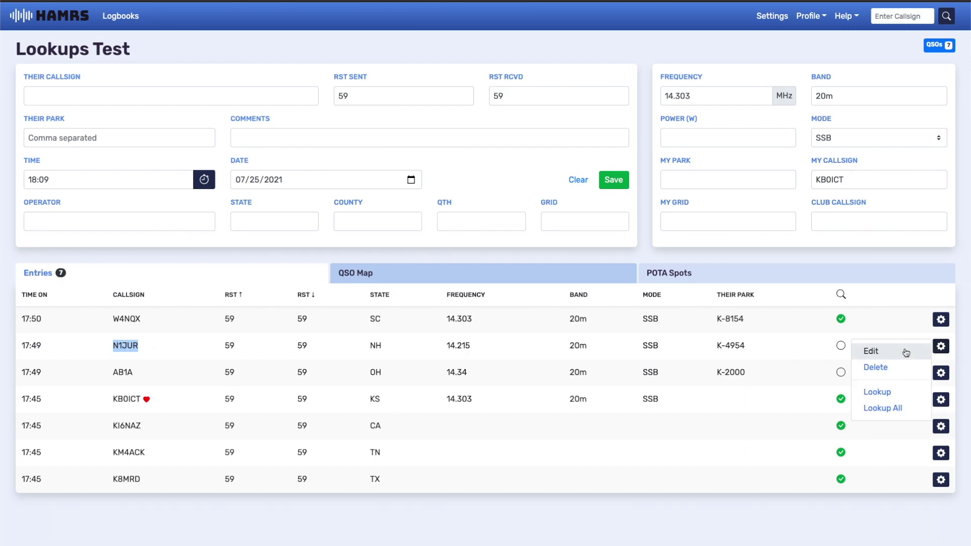
pyautogui.click(905, 350)
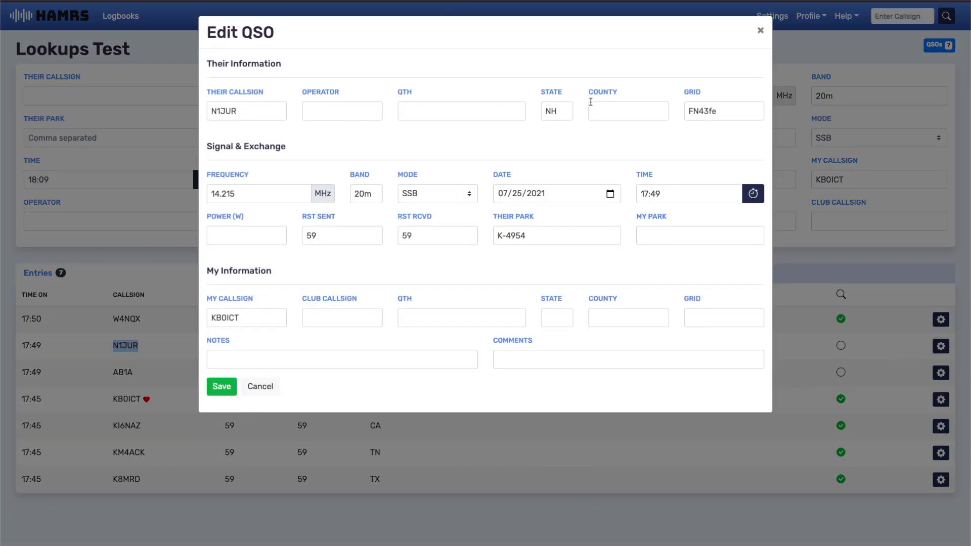
pyautogui.click(760, 31)
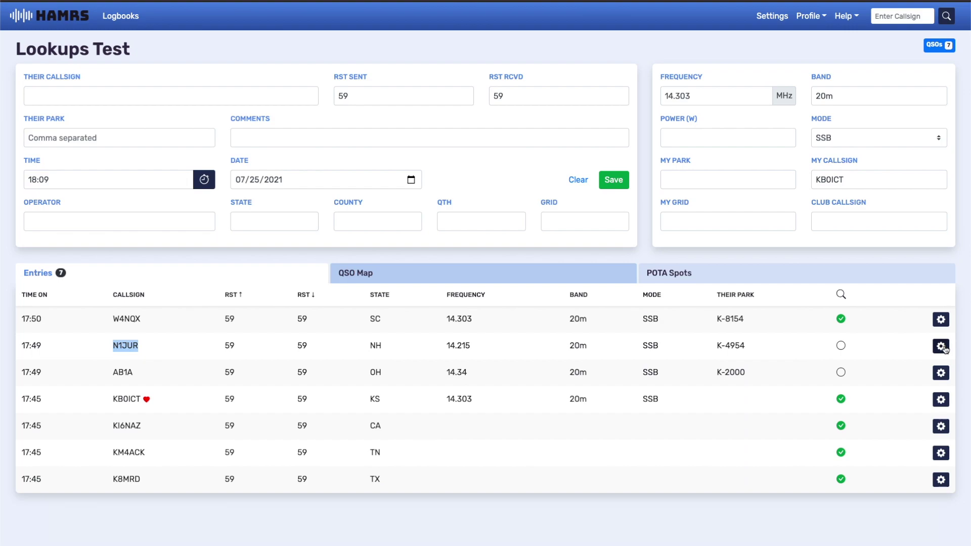
# Run a callsign lookup for all entries in the logbook
pyautogui.moveTo(363, 341); pyautogui.dragTo(390, 343)
pyautogui.click(396, 363)
pyautogui.doubleClick(370, 348)
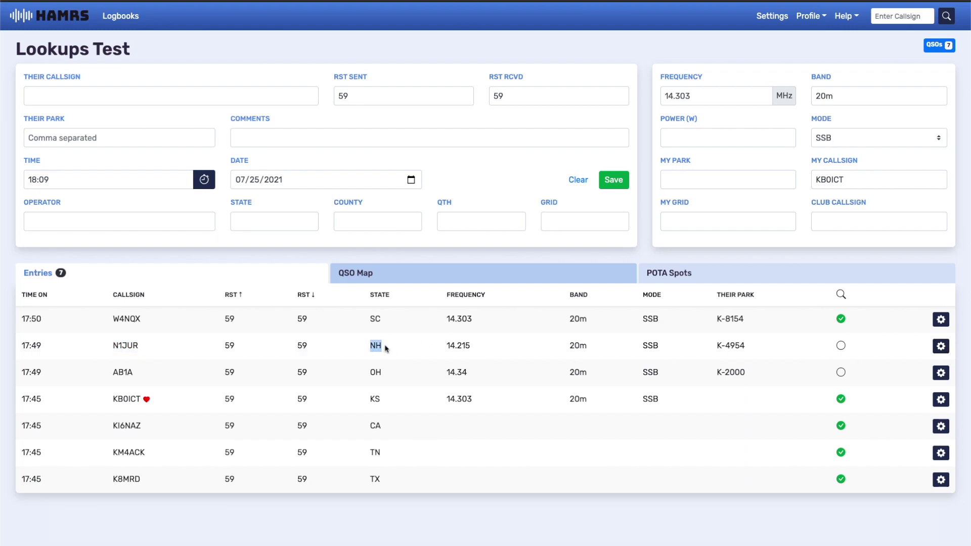
pyautogui.click(942, 348)
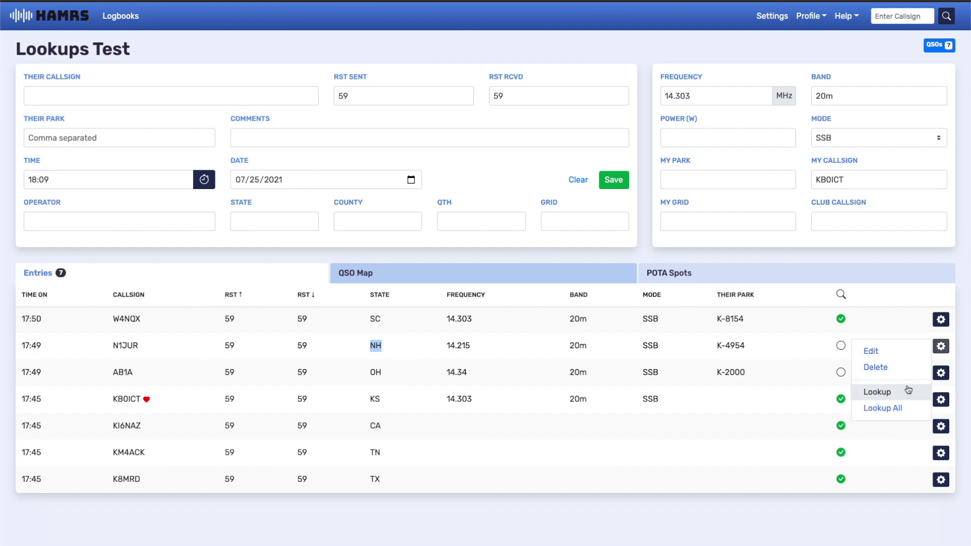
pyautogui.click(885, 409)
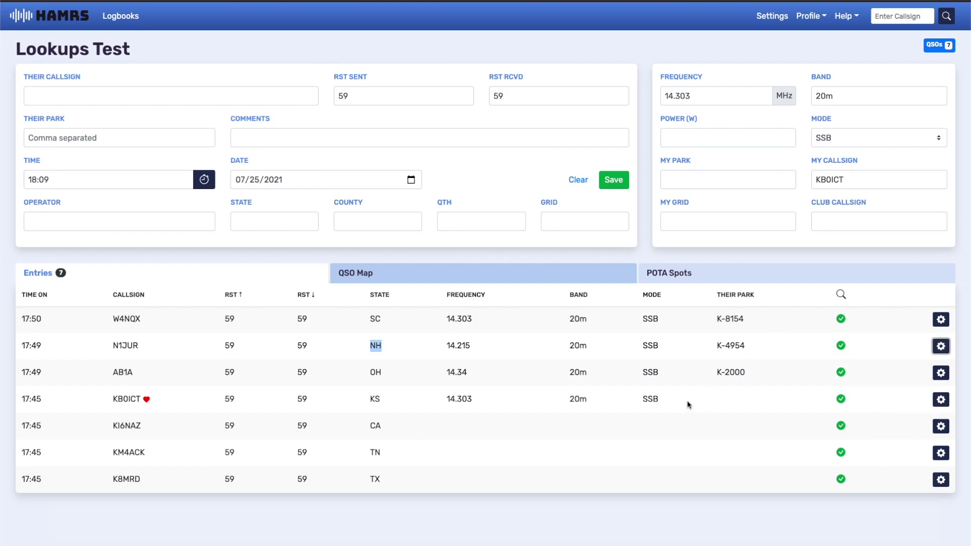
# Inspect the operator, QTH, state and grid fields of the K-4954 entry, closing it without saving
pyautogui.click(941, 347)
pyautogui.click(871, 351)
pyautogui.click(413, 109)
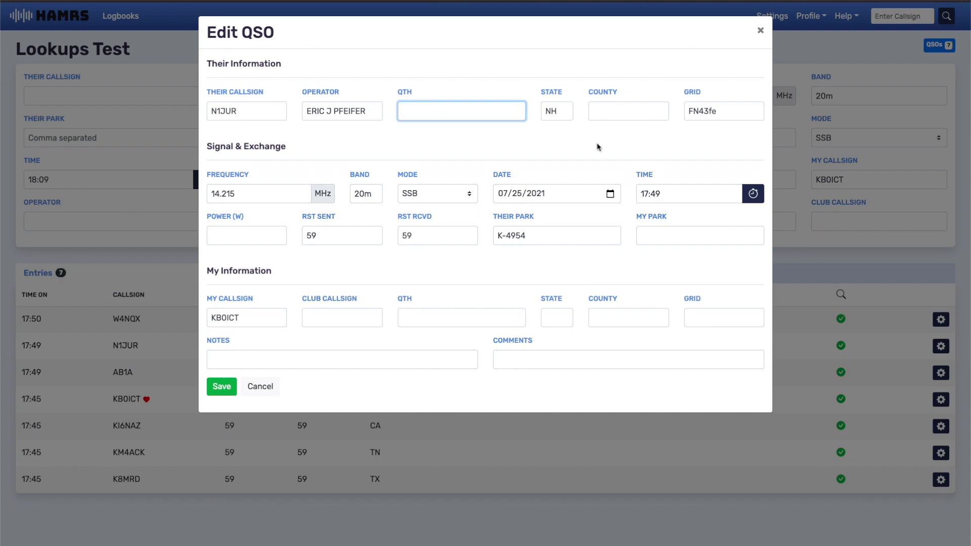
pyautogui.click(561, 117)
pyautogui.moveTo(722, 110); pyautogui.dragTo(694, 113)
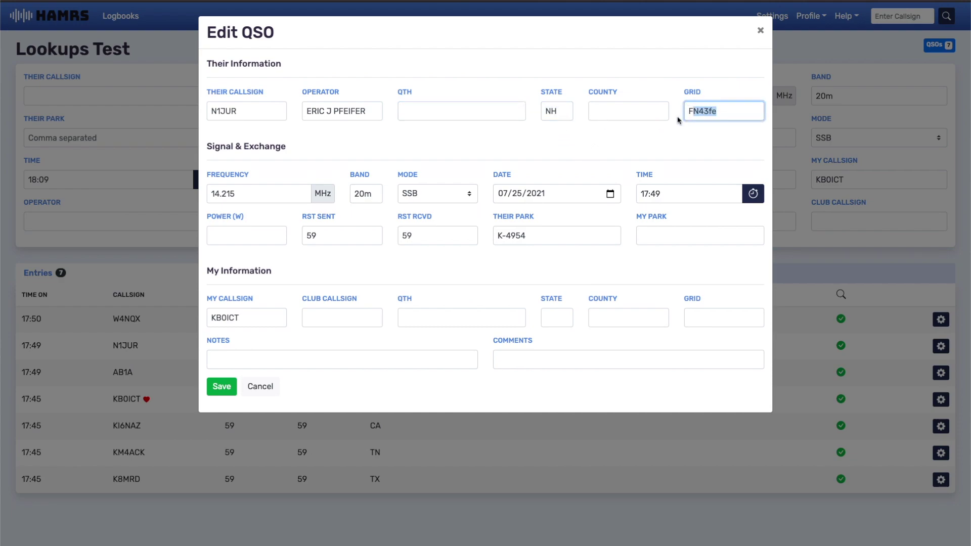
pyautogui.click(761, 31)
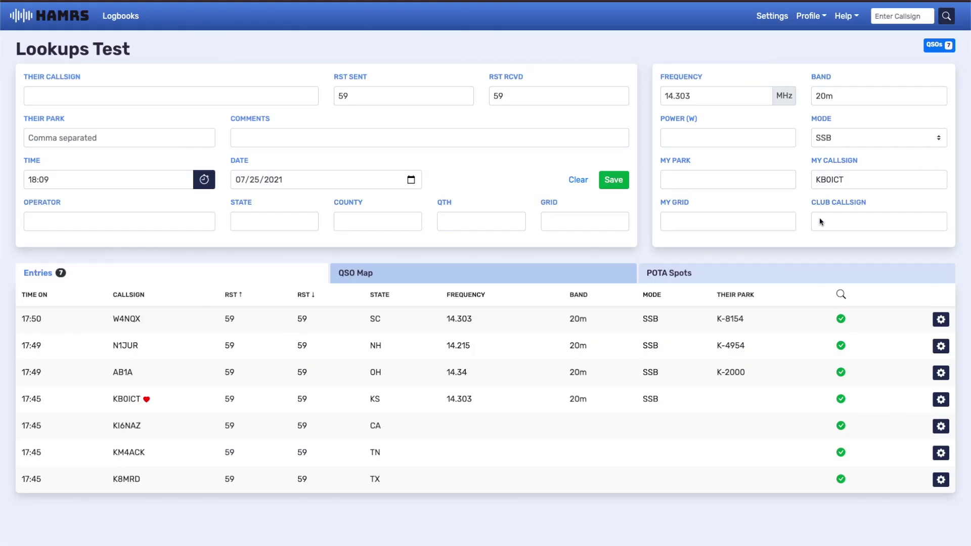
pyautogui.click(941, 320)
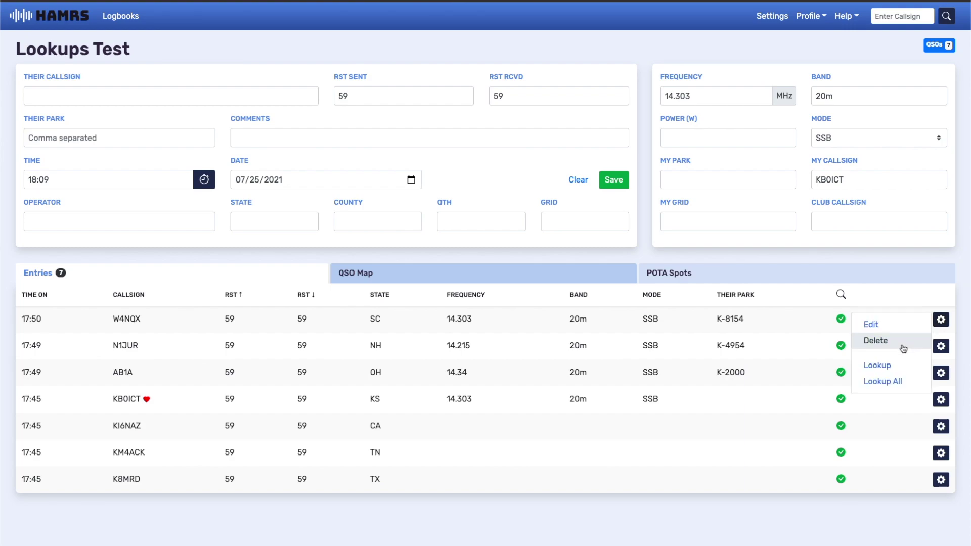
pyautogui.click(808, 325)
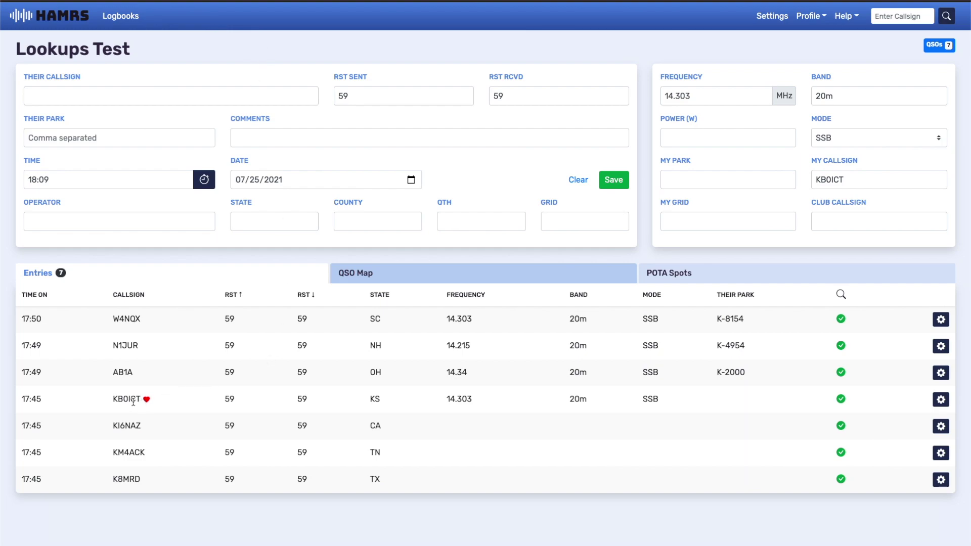
pyautogui.moveTo(131, 400)
pyautogui.mouseDown()
pyautogui.moveTo(149, 402)
pyautogui.moveTo(113, 399)
pyautogui.mouseUp()
# Display the POTA spots and examine the colour-coded spot cards, including worked and QRT stations
pyautogui.click(681, 274)
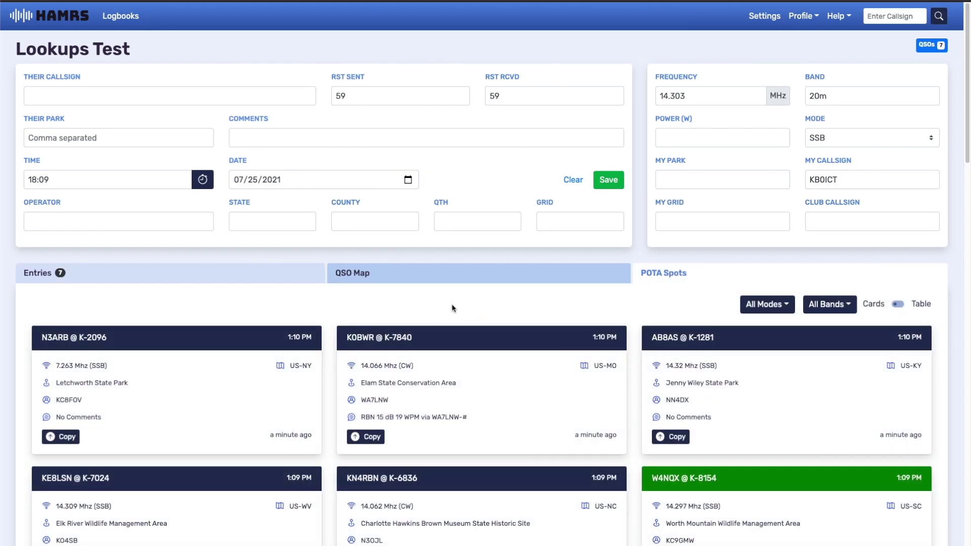
pyautogui.scroll(-5, 454, 305)
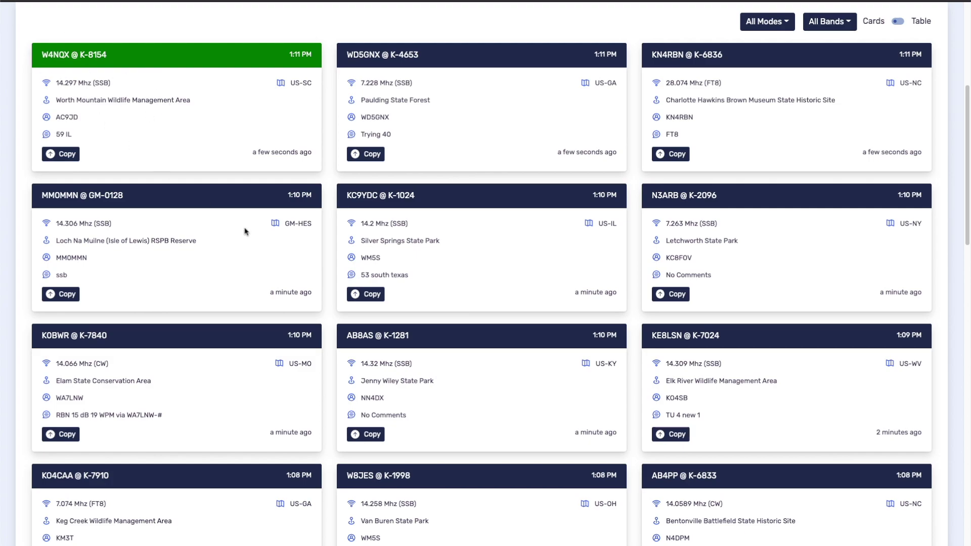
pyautogui.scroll(-5, 245, 229)
pyautogui.scroll(-2, 251, 251)
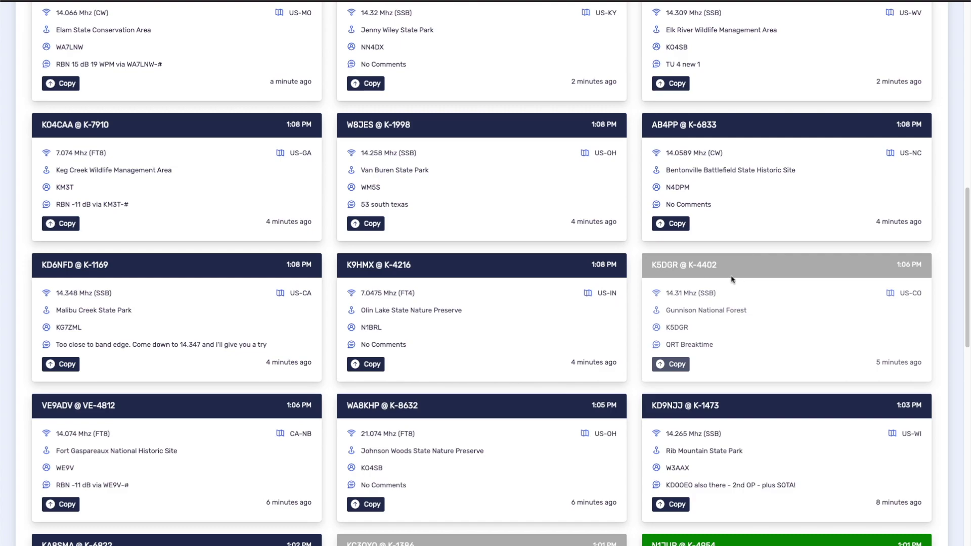
pyautogui.scroll(-3, 731, 283)
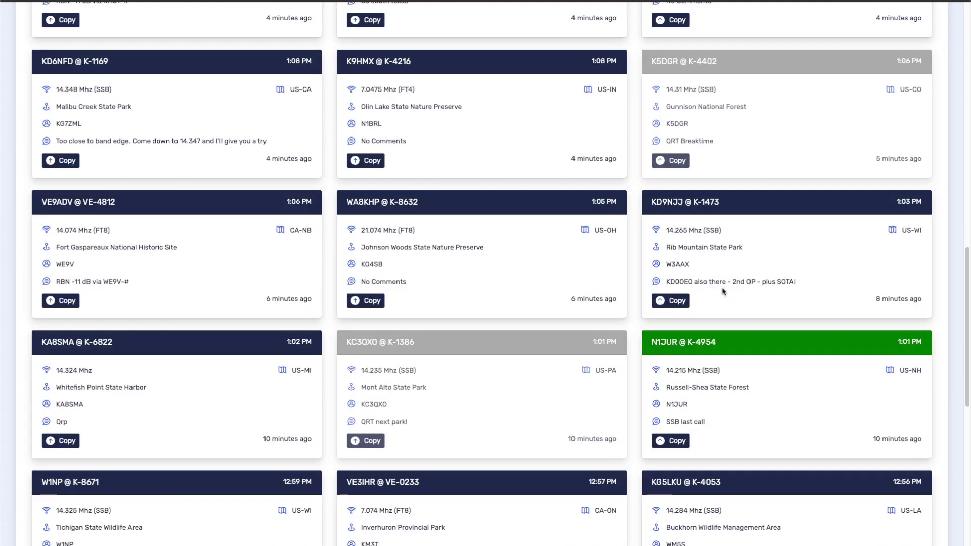
pyautogui.scroll(15, 724, 290)
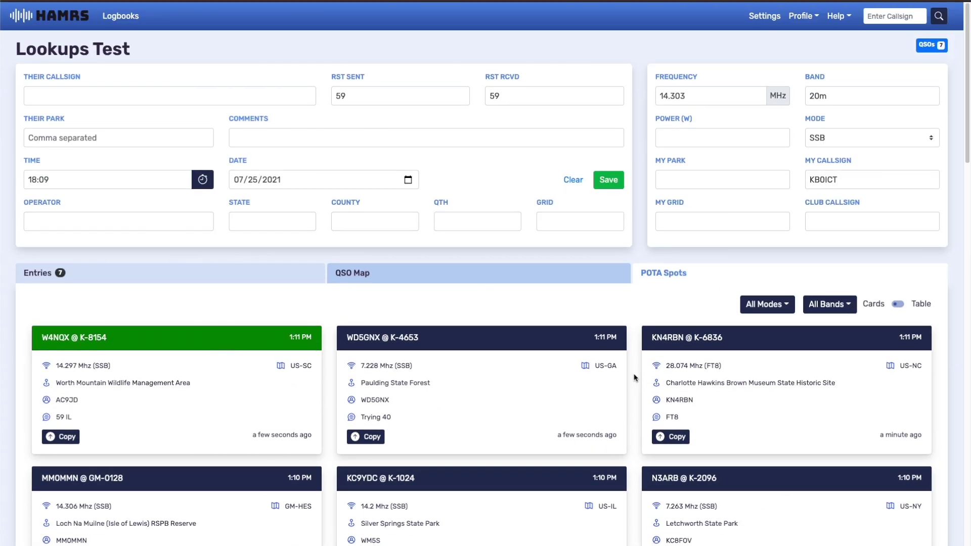
# Filter the POTA spots to the 20m band and SSB mode
pyautogui.scroll(-2, 761, 405)
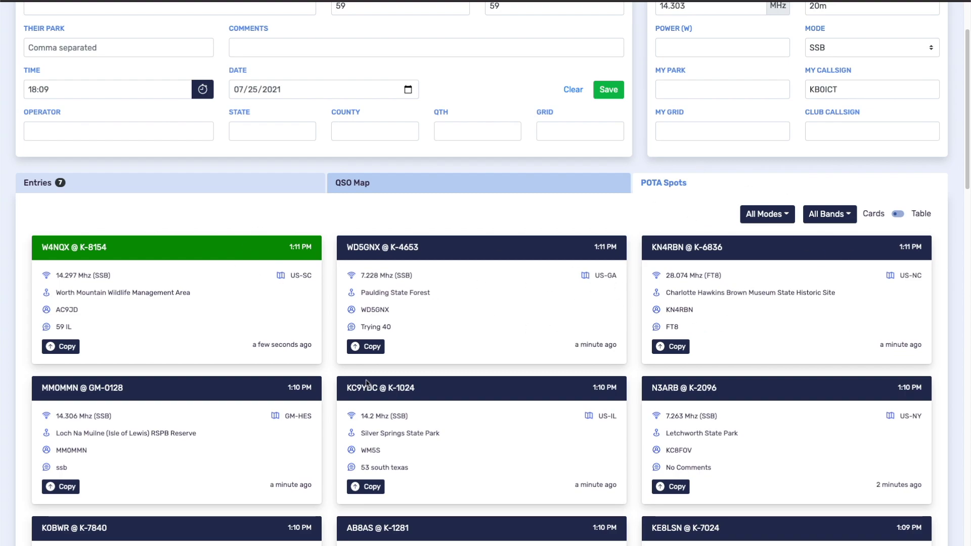
pyautogui.moveTo(56, 274); pyautogui.dragTo(103, 289)
pyautogui.moveTo(360, 273); pyautogui.dragTo(414, 276)
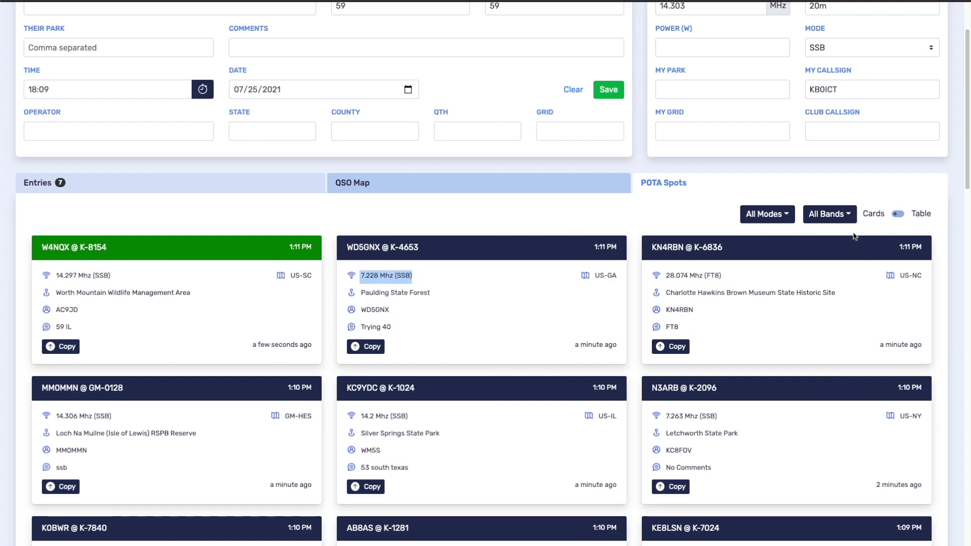
pyautogui.click(830, 214)
pyautogui.click(827, 285)
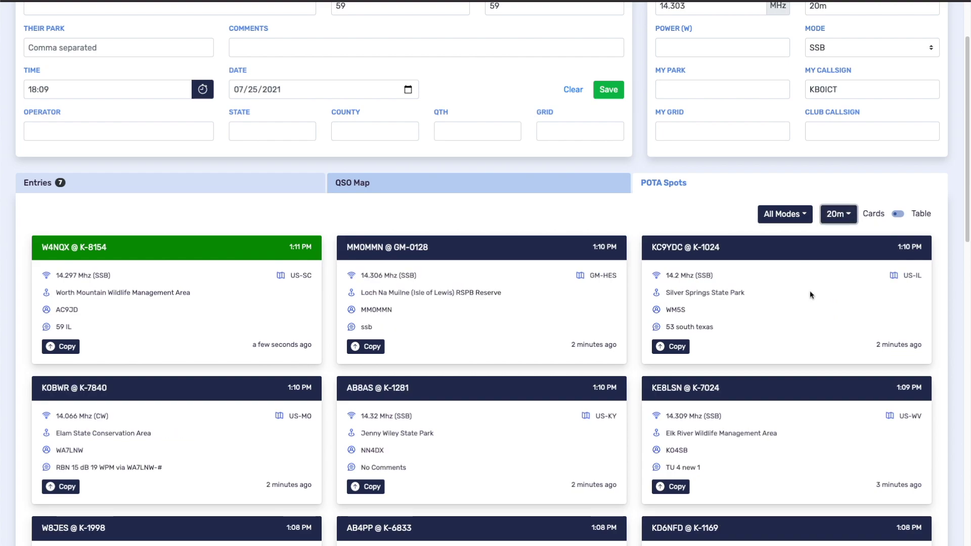
pyautogui.click(798, 218)
pyautogui.click(782, 305)
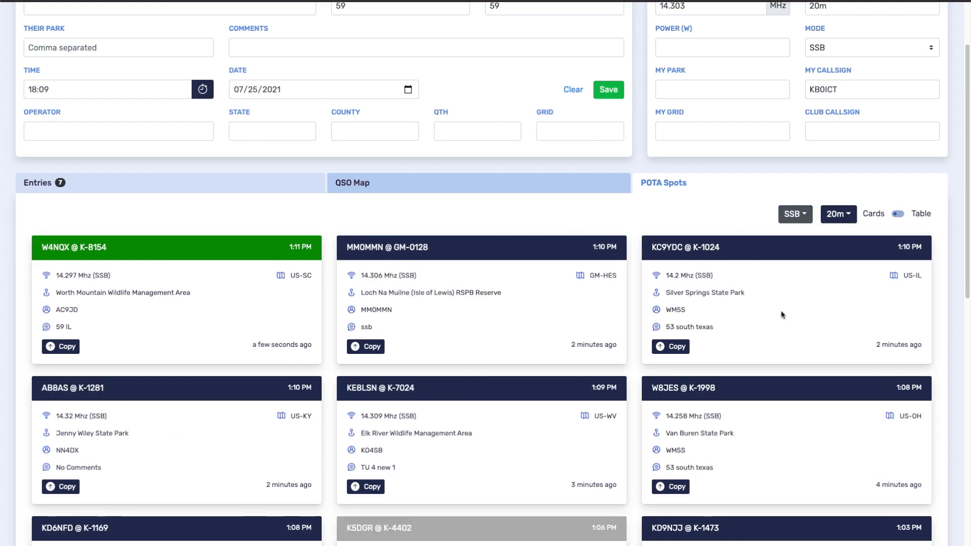
# Look through the 20m SSB spot cards, and compare them with the CW spots before restoring the SSB filter
pyautogui.scroll(-10, 286, 379)
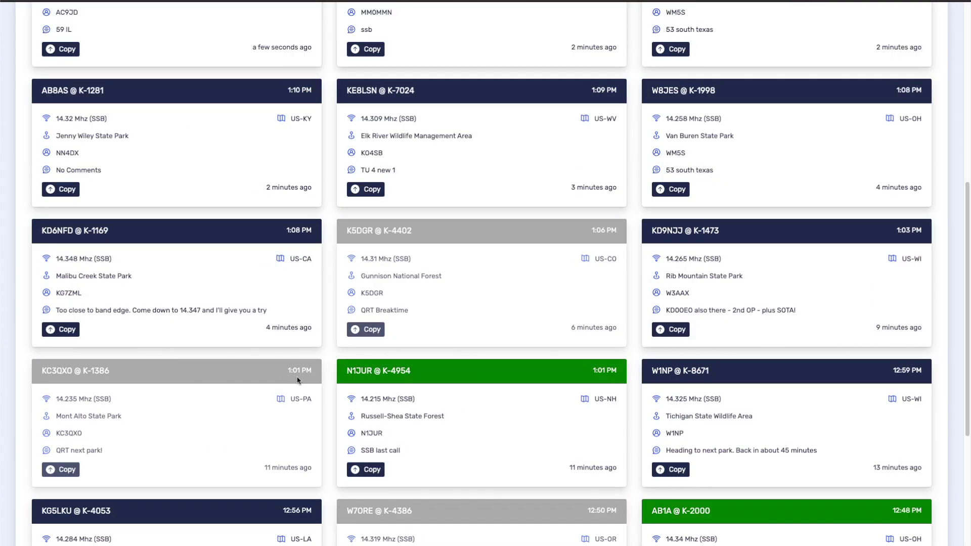
pyautogui.scroll(10, 399, 464)
pyautogui.scroll(-10, 397, 404)
pyautogui.scroll(10, 397, 404)
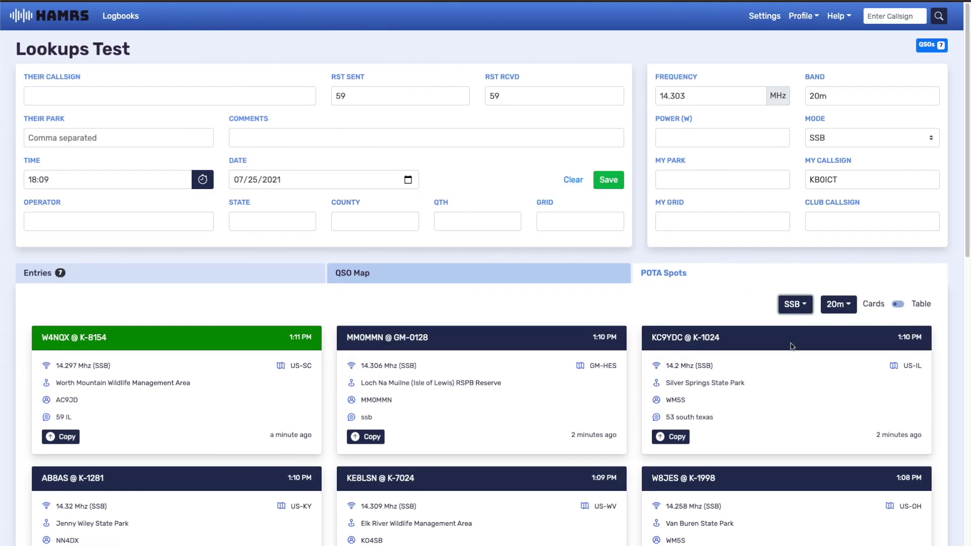
pyautogui.click(804, 305)
pyautogui.click(799, 346)
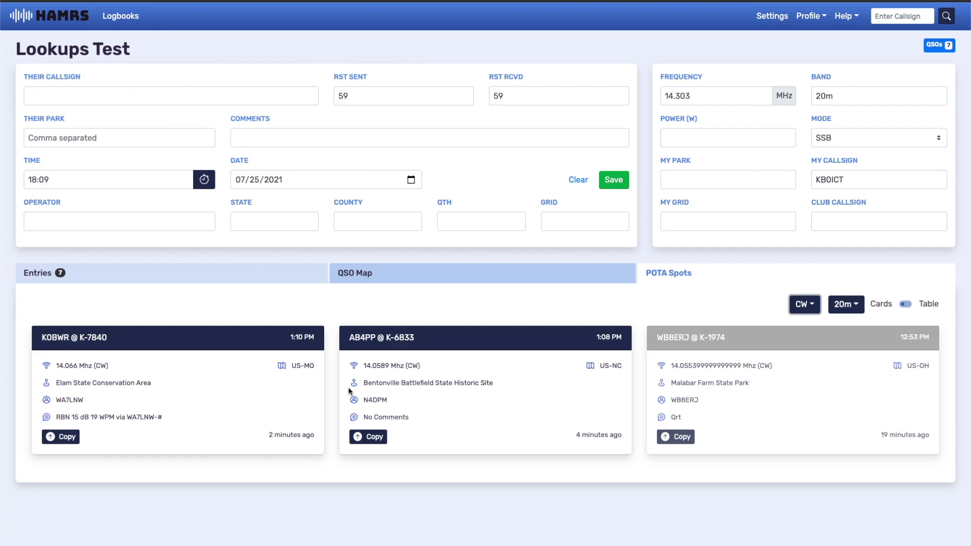
pyautogui.click(805, 305)
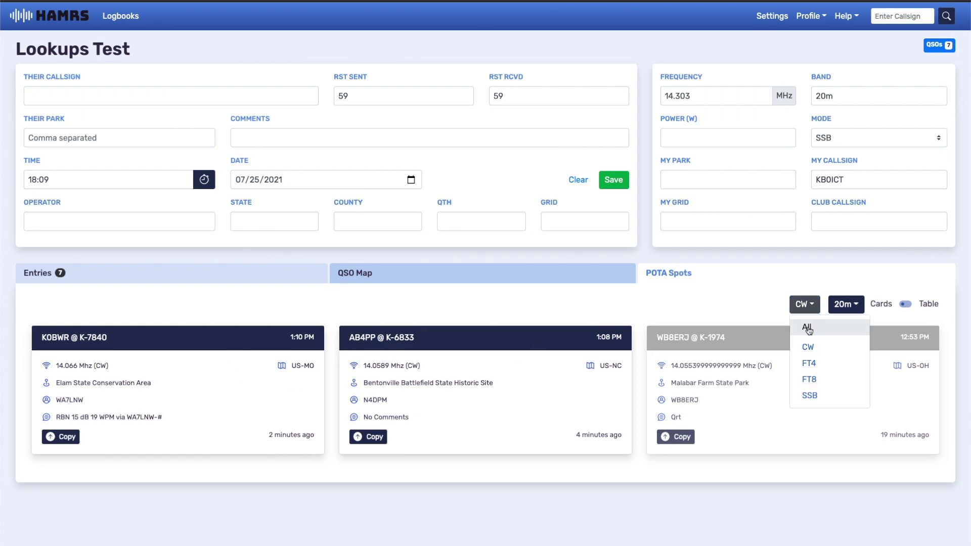
pyautogui.click(809, 396)
# Switch the POTA spots from cards to table view and examine the highlighted worked and QRT rows
pyautogui.scroll(-4, 502, 429)
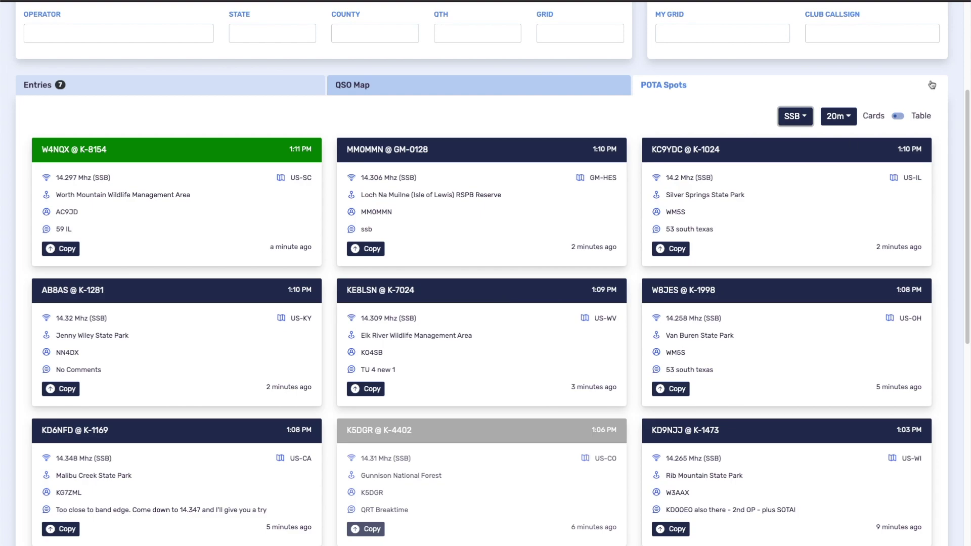
pyautogui.click(900, 116)
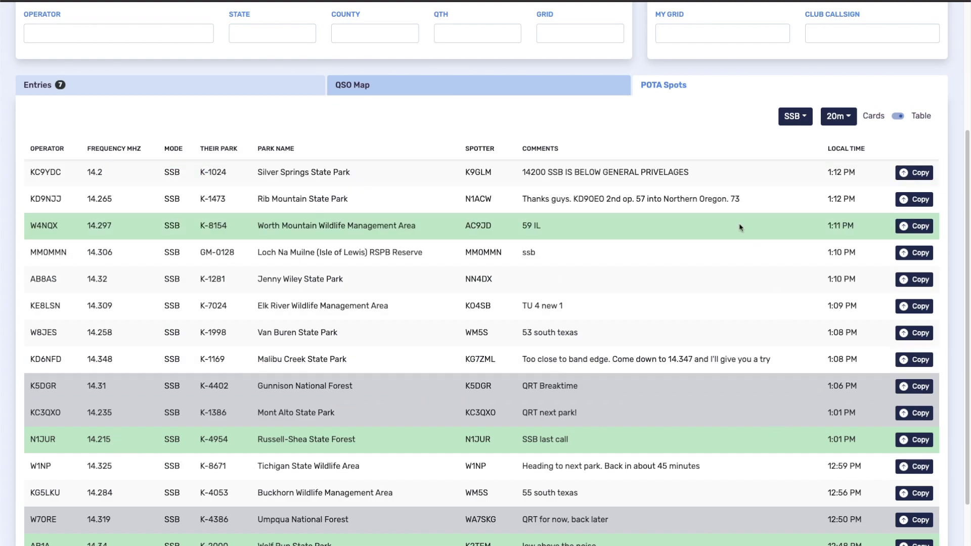
pyautogui.scroll(-1, 622, 296)
pyautogui.scroll(5, 642, 281)
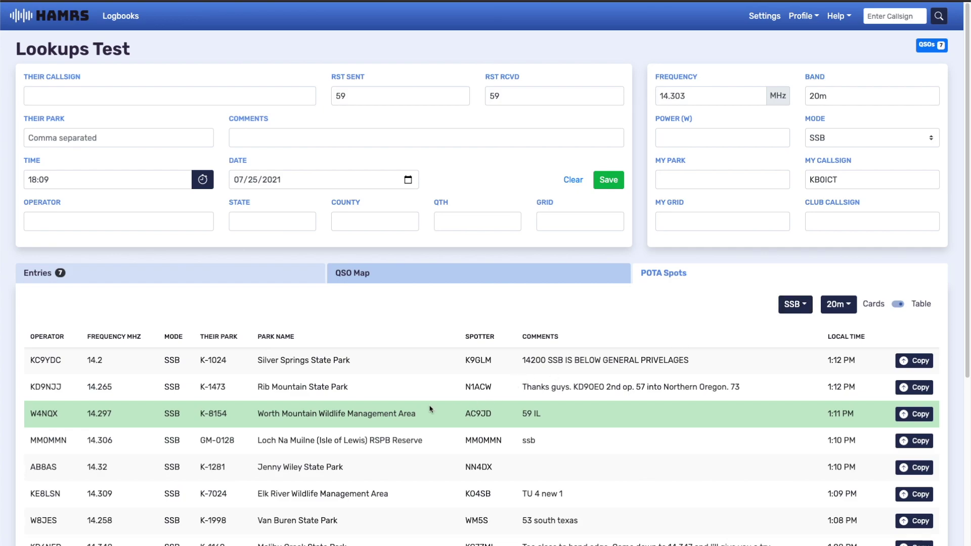
pyautogui.moveTo(434, 424); pyautogui.dragTo(543, 416)
pyautogui.scroll(-2, 563, 445)
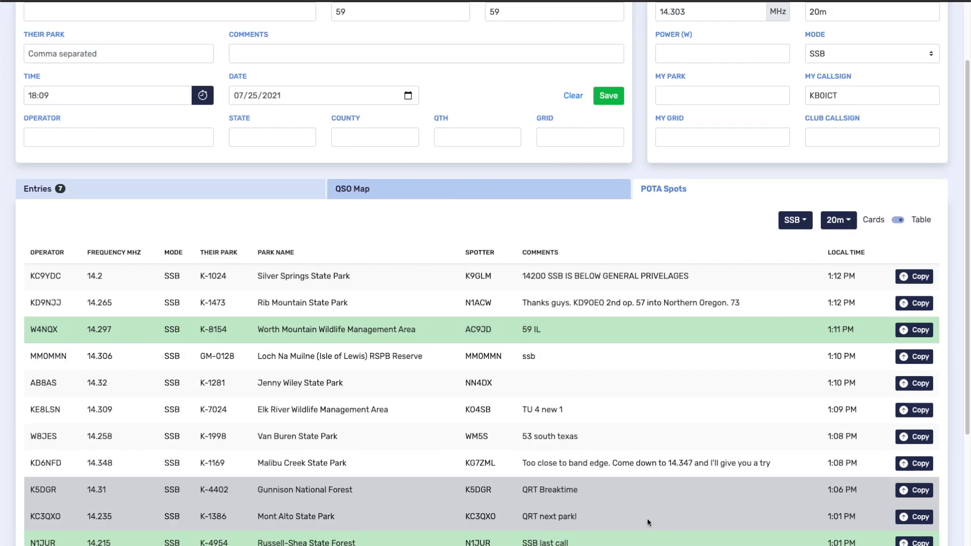
pyautogui.moveTo(651, 523); pyautogui.dragTo(363, 498)
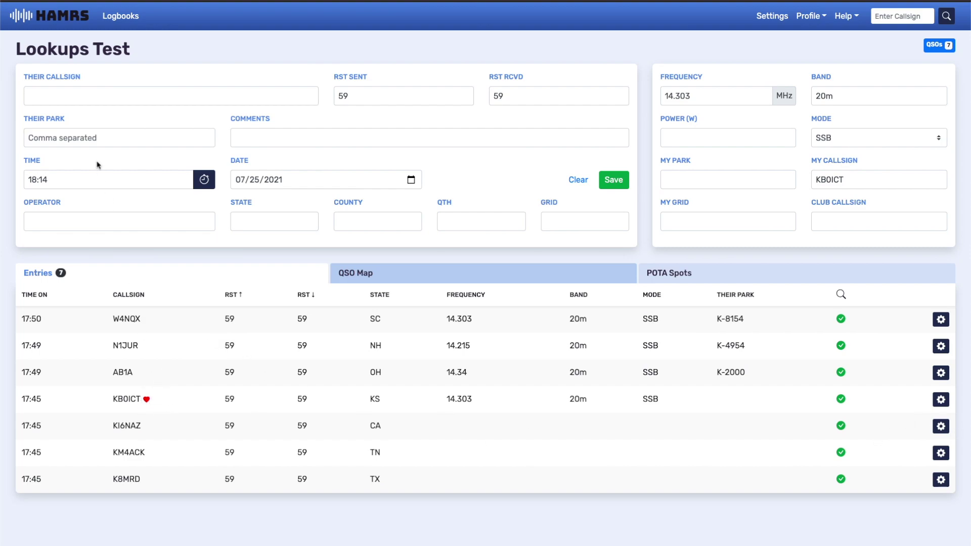
pyautogui.click(93, 95)
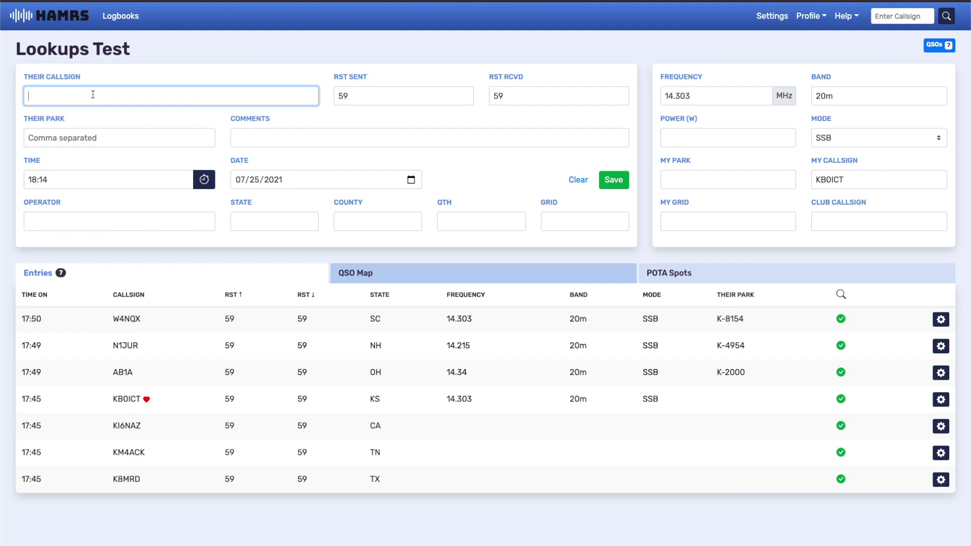
pyautogui.write('KB0ICT')
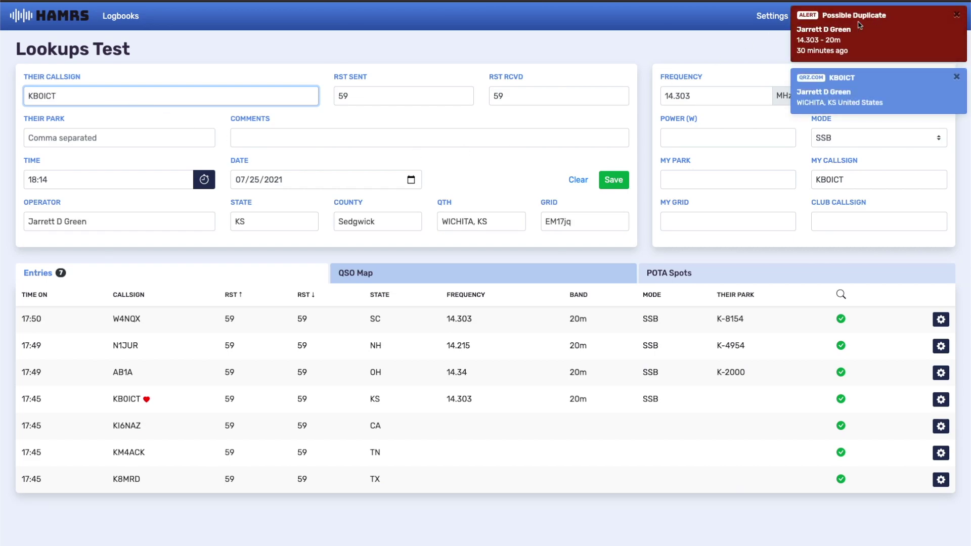
pyautogui.moveTo(851, 55); pyautogui.dragTo(754, 73)
pyautogui.click(823, 47)
pyautogui.moveTo(842, 40); pyautogui.dragTo(805, 41)
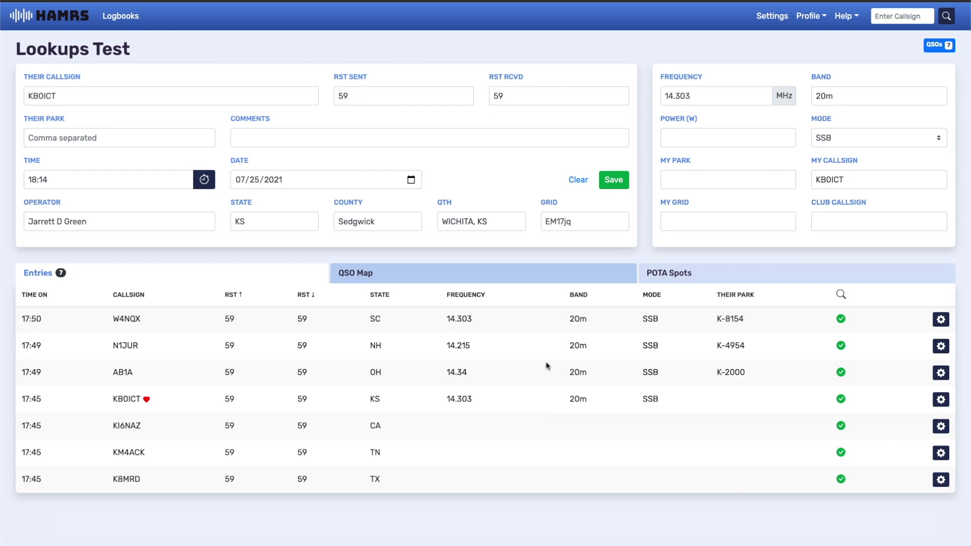
# Set the mode to CW and re-enter the end of the callsign KB0ICT to repeat the duplicate check
pyautogui.click(99, 98)
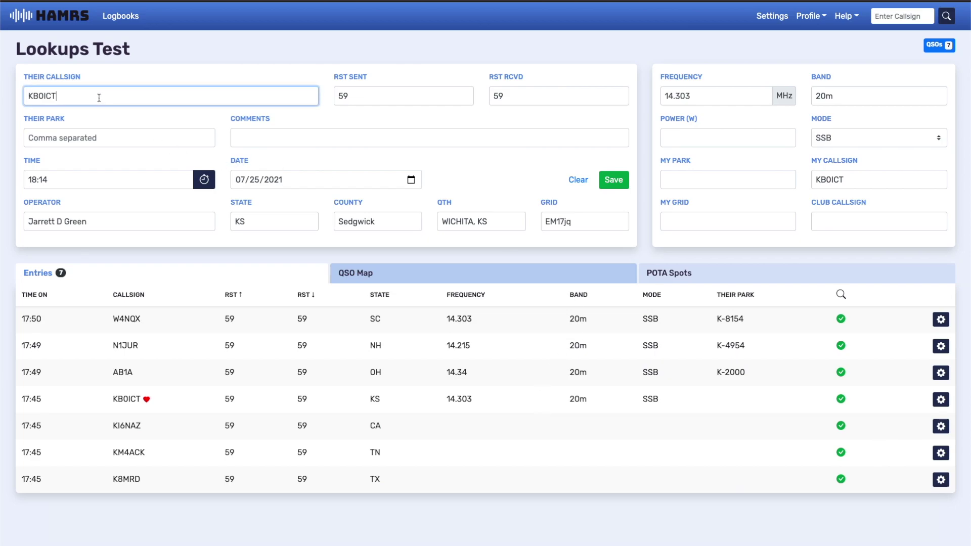
pyautogui.moveTo(87, 96); pyautogui.dragTo(28, 92)
pyautogui.click(854, 142)
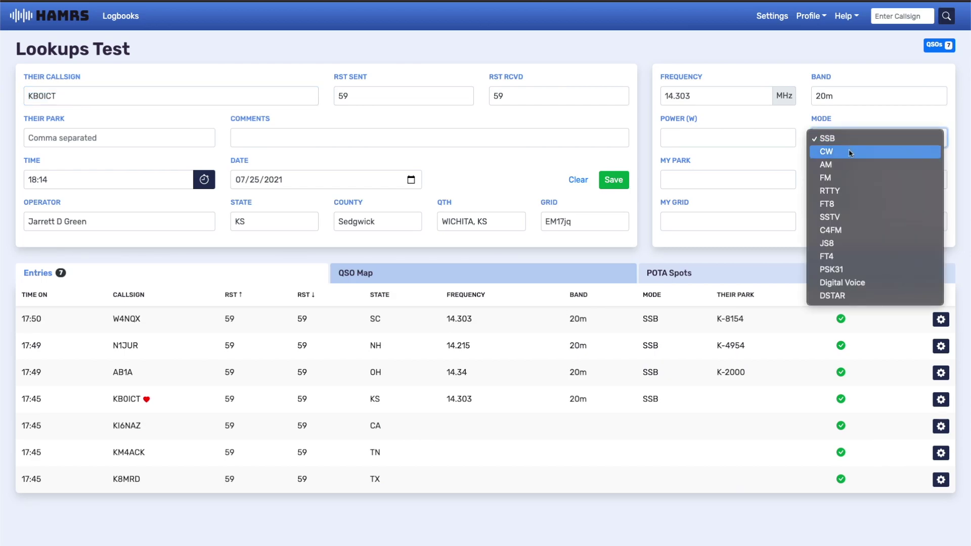
pyautogui.click(845, 151)
pyautogui.click(68, 94)
pyautogui.write('E')
pyautogui.press('BackSpace')
pyautogui.press('BackSpace')
pyautogui.press('BackSpace')
pyautogui.write('CT')
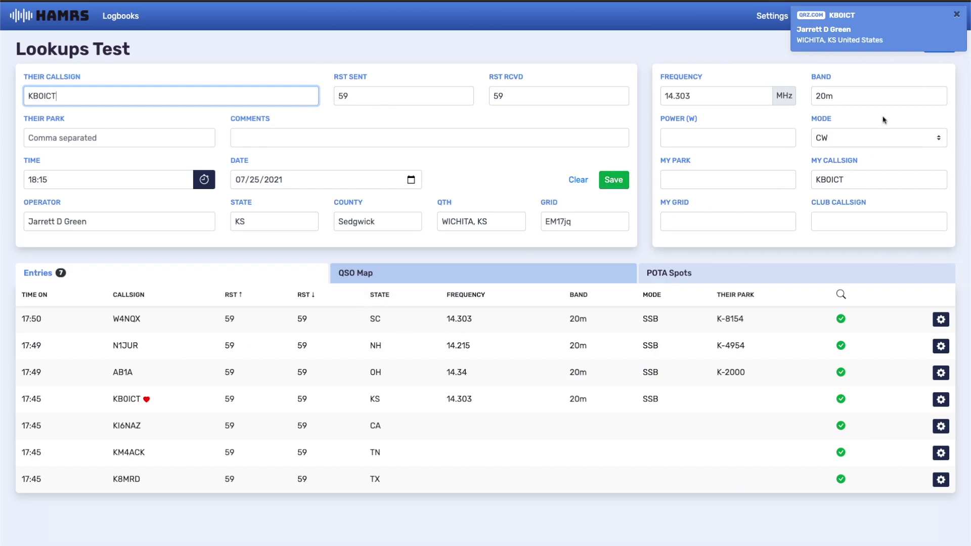
pyautogui.click(875, 138)
pyautogui.click(856, 133)
pyautogui.click(187, 99)
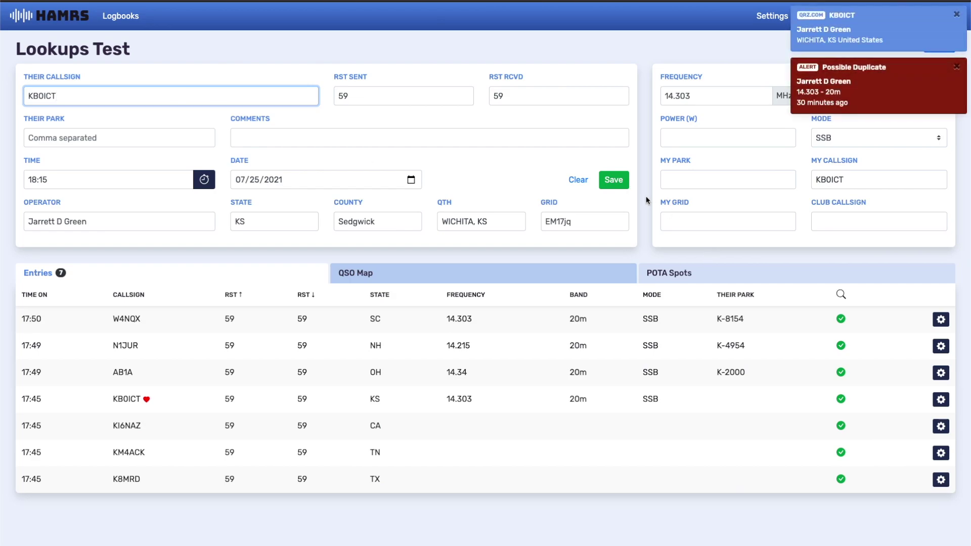
pyautogui.click(616, 180)
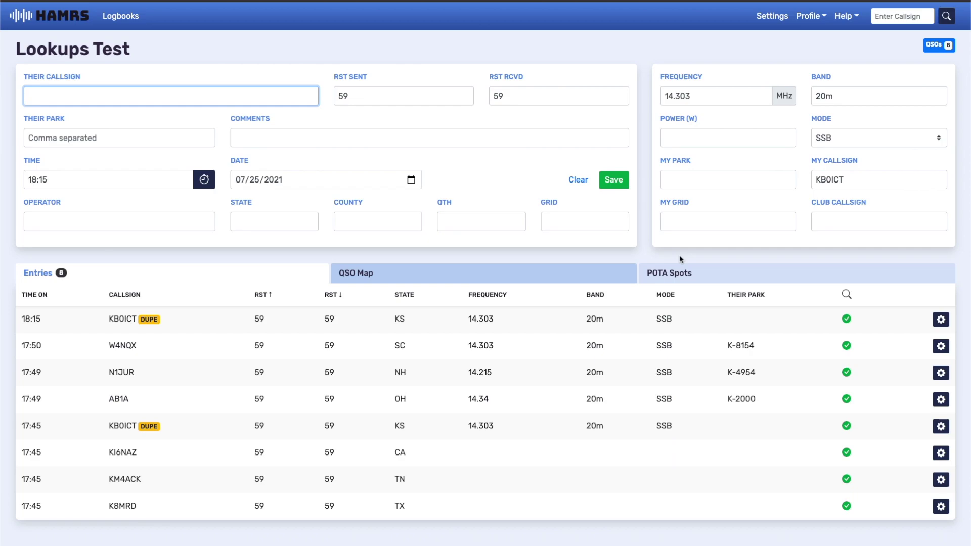
pyautogui.click(761, 134)
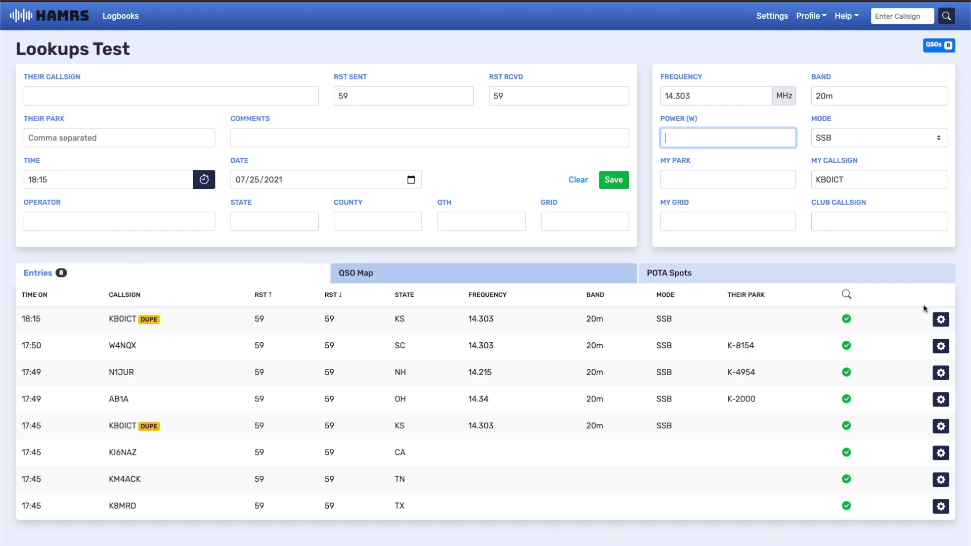
pyautogui.click(942, 320)
pyautogui.click(898, 342)
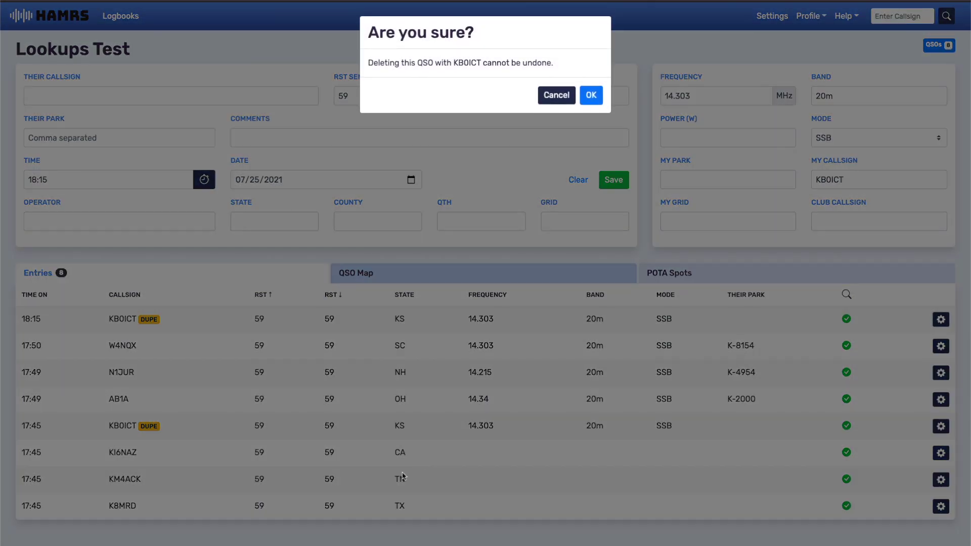
pyautogui.click(591, 95)
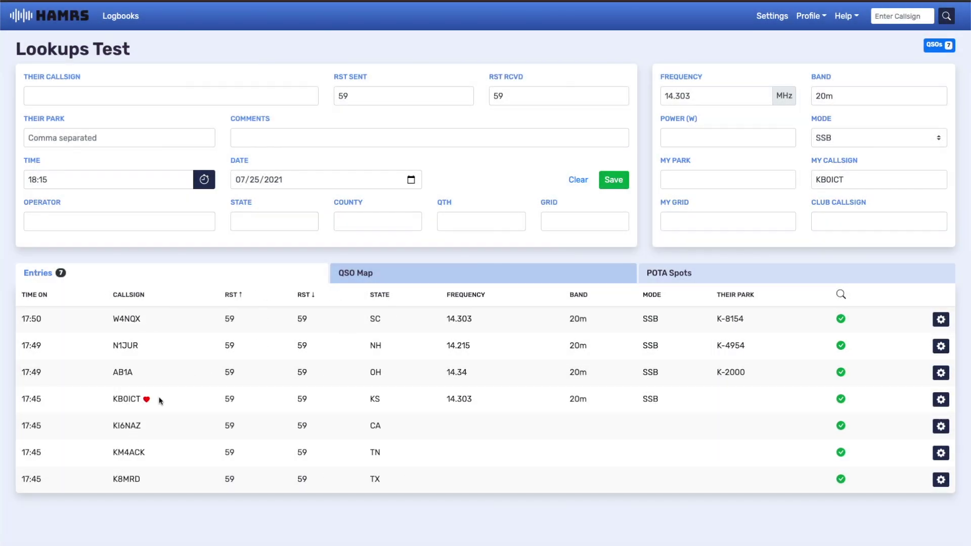